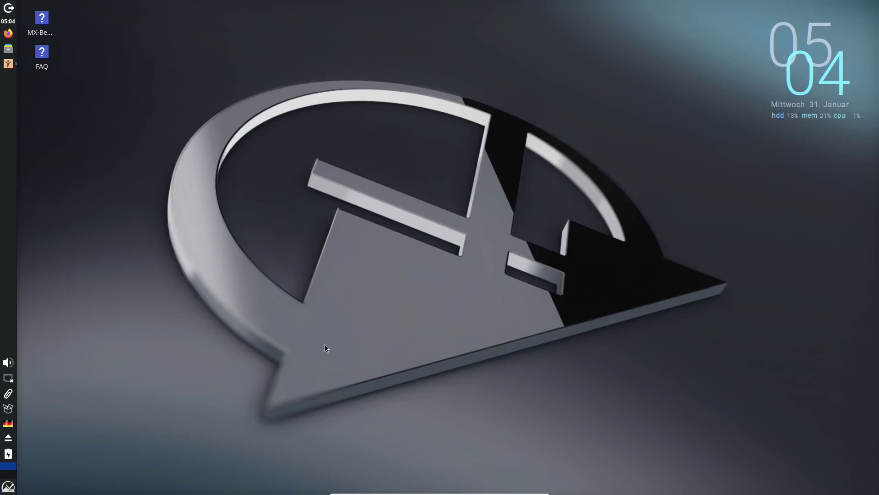
# Step: Open the Whisker application menu with the Super key
pyautogui.press('super')
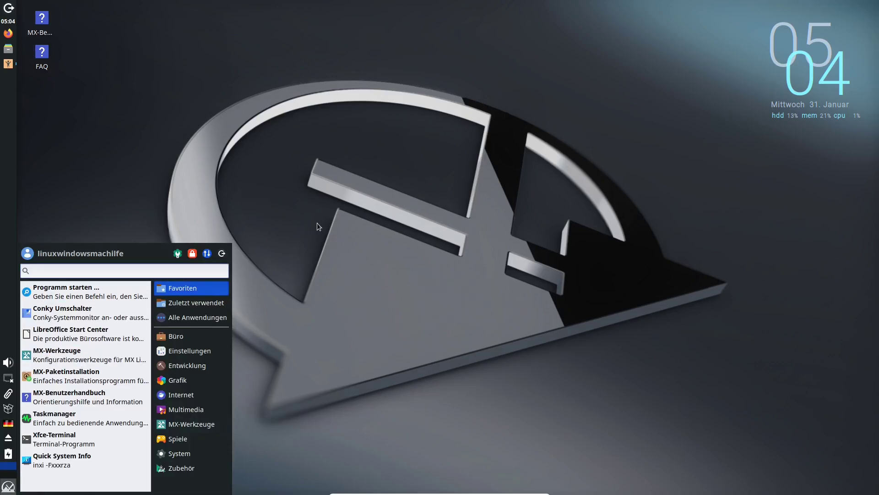
# Step: Launch Benutzer-Manager für MX from the MX-Werkzeuge category
pyautogui.moveTo(174, 426)
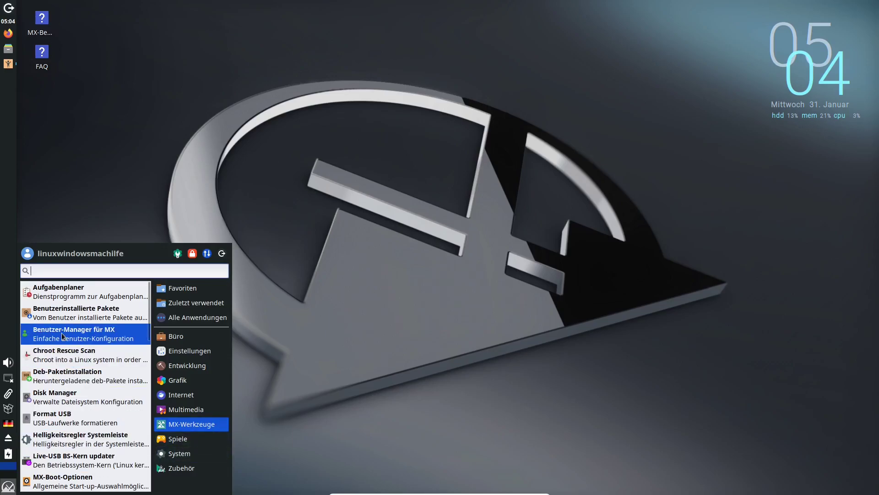
pyautogui.click(96, 339)
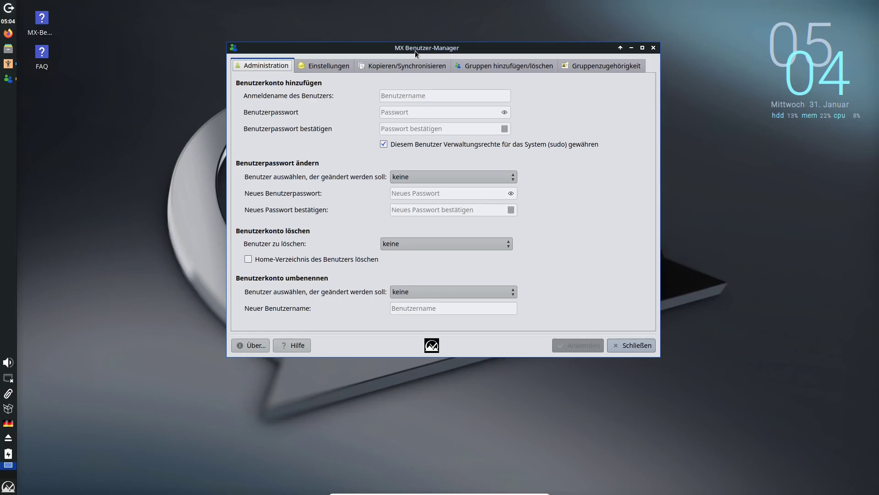
pyautogui.moveTo(415, 50); pyautogui.dragTo(433, 60)
pyautogui.click(269, 351)
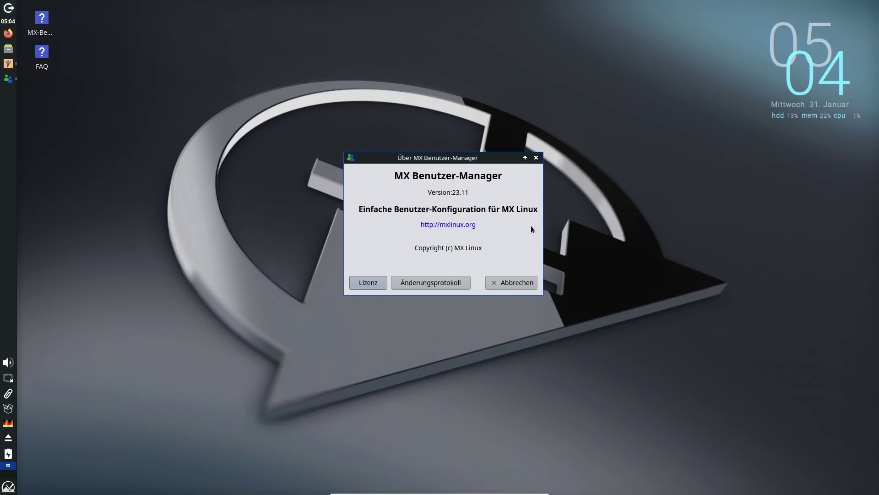
pyautogui.click(511, 282)
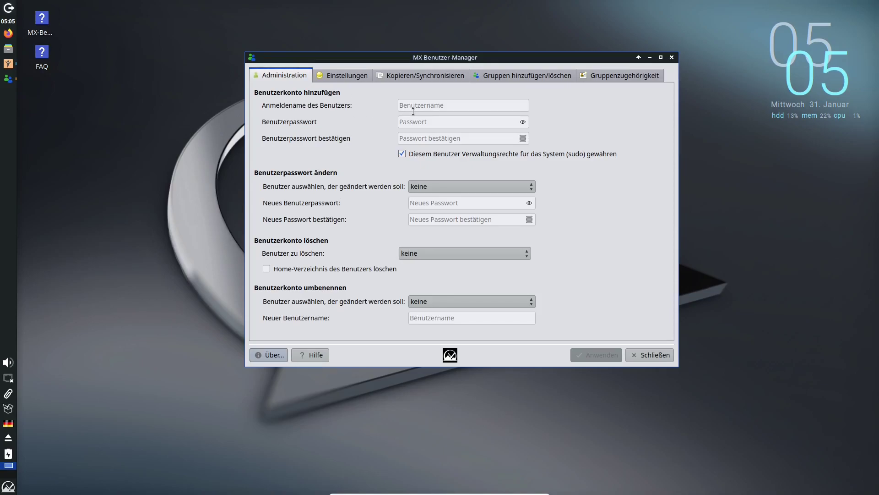
# Step: Enter username Tux and a password, replacing a too-short first attempt, and confirm it
pyautogui.write('Tux')
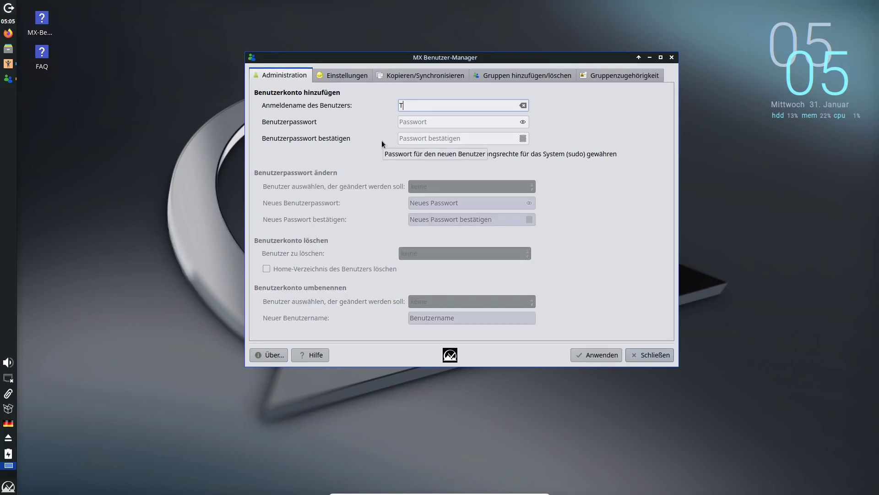
pyautogui.click(439, 124)
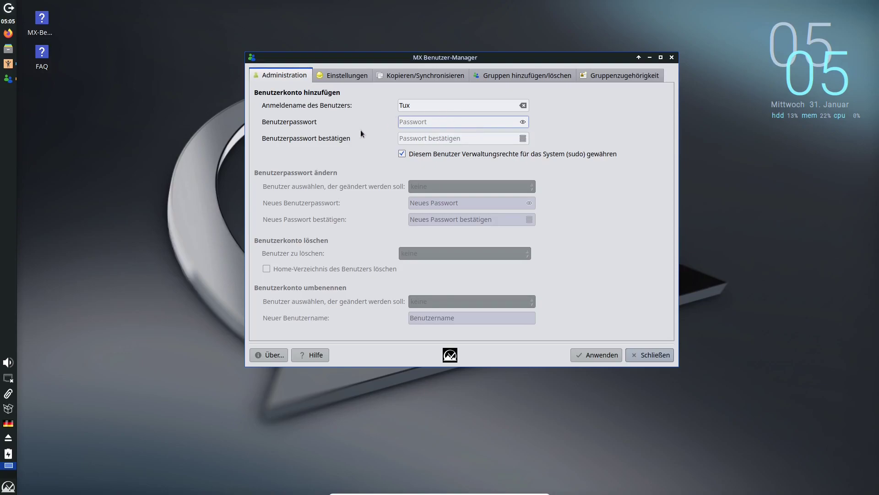
pyautogui.write('tux')
pyautogui.hotkey('ctrl', 'a')
pyautogui.press('BackSpace')
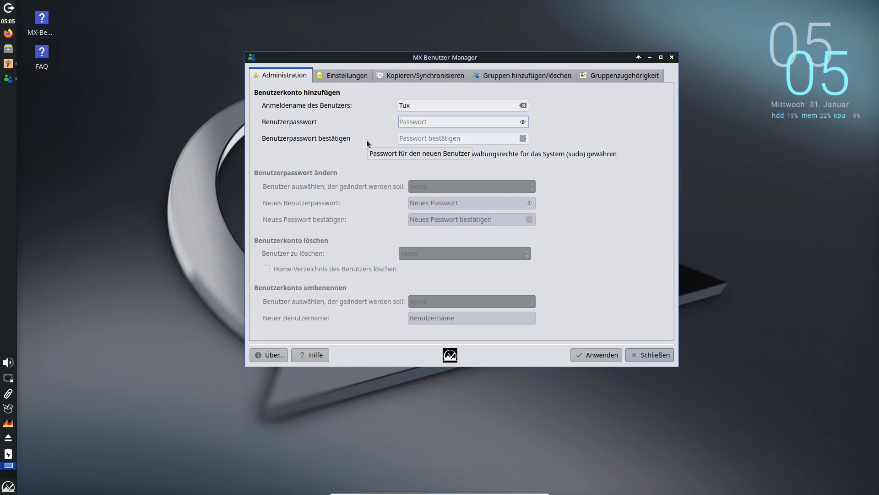
pyautogui.write('*********')
pyautogui.press('Tab')
pyautogui.write('*********')
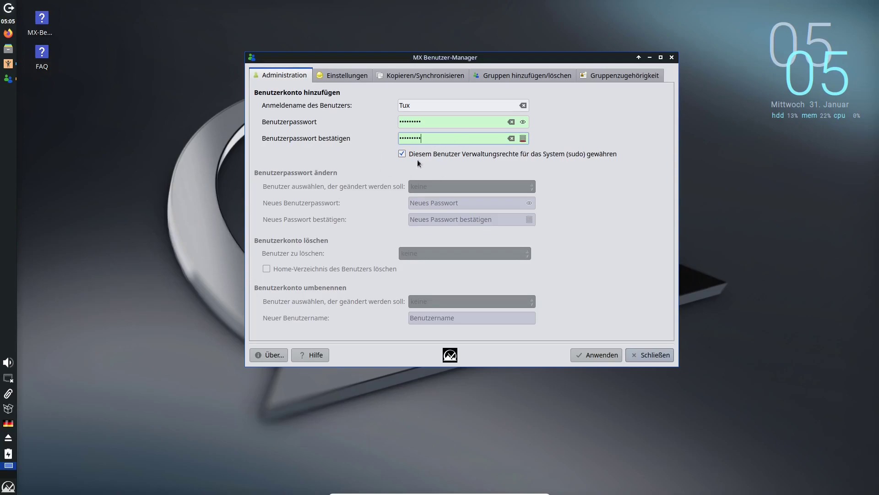
pyautogui.press('Tab')
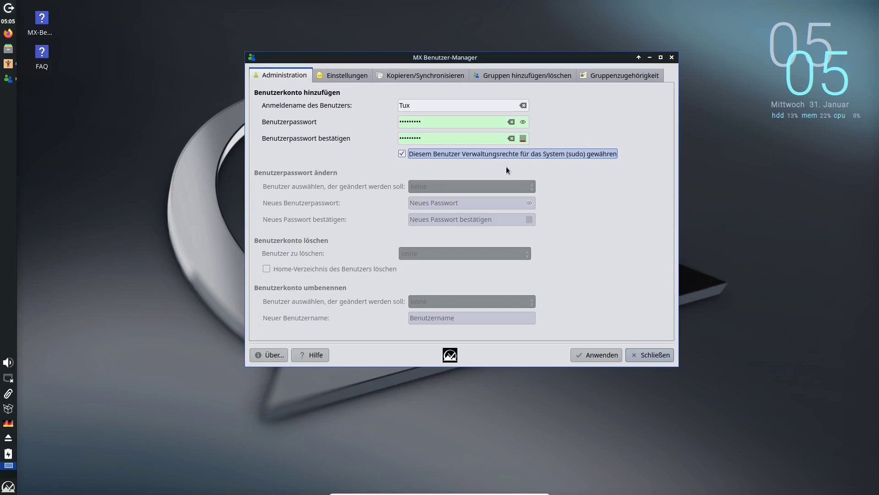
# Step: Create the account, authorising with the administrator password, and acknowledge the success message
pyautogui.click(612, 360)
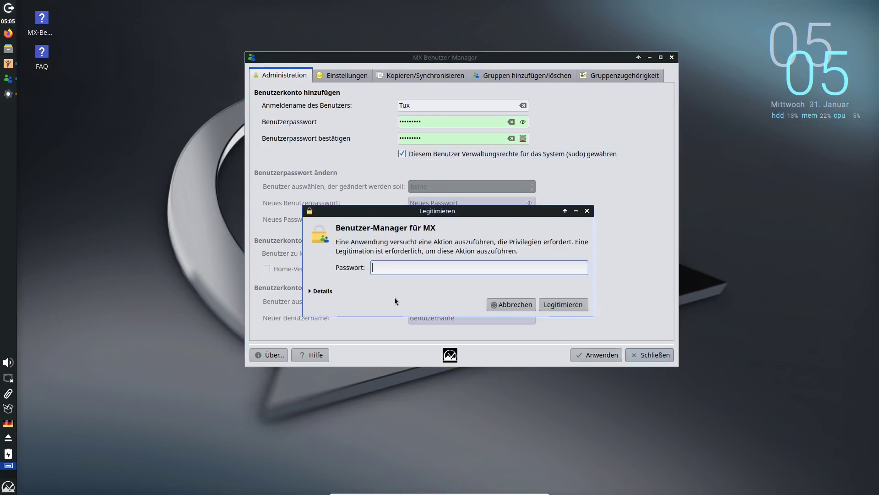
pyautogui.write('demo')
pyautogui.press('Return')
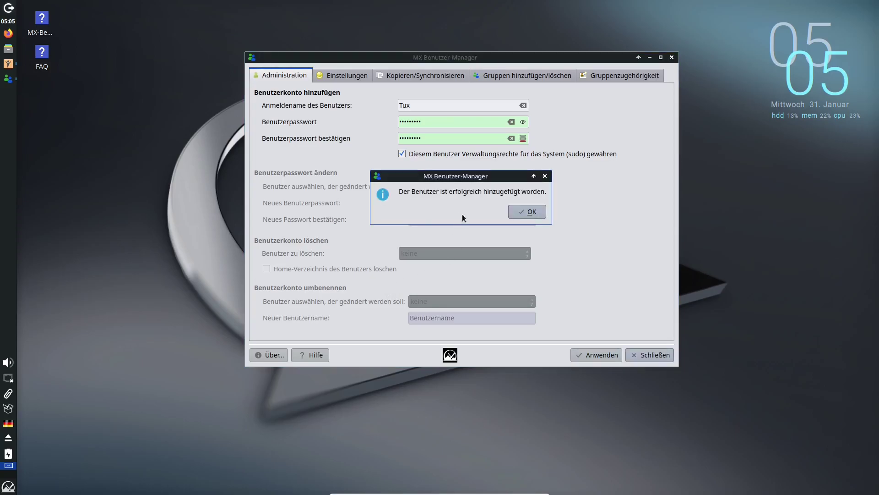
pyautogui.click(532, 211)
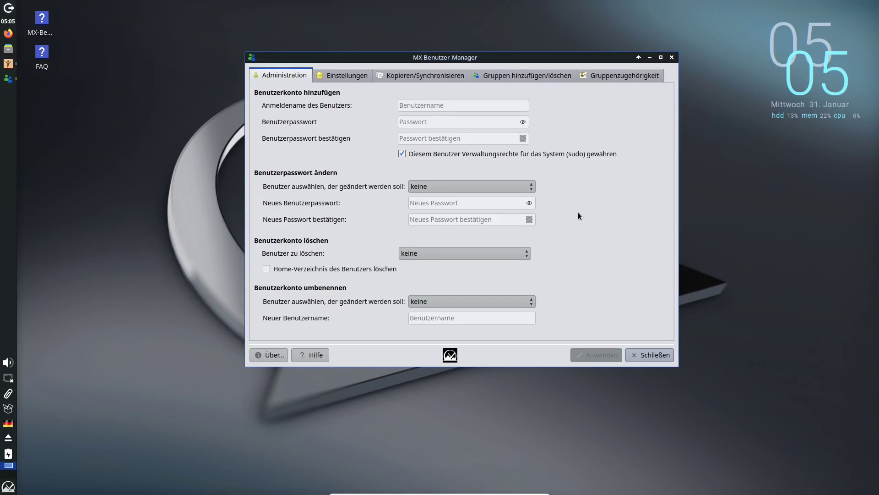
# Step: Show the Tux account's settings on the Einstellungen tab after checking the groups page
pyautogui.click(524, 77)
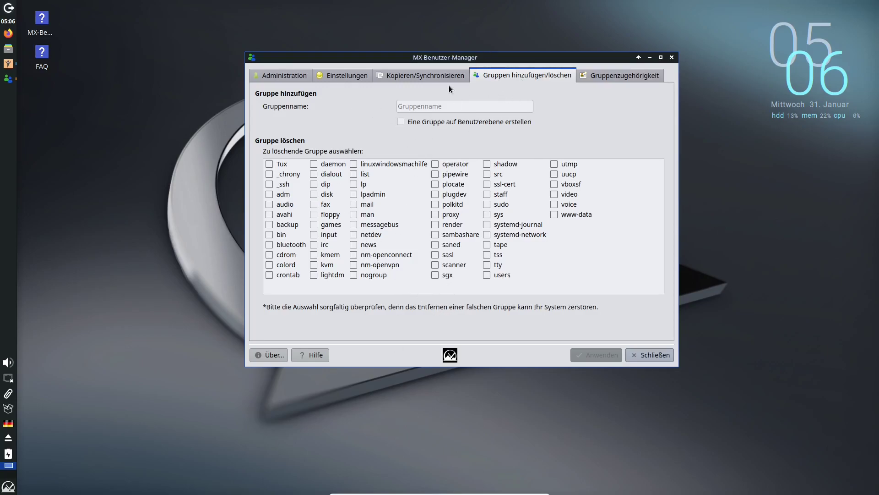
pyautogui.click(354, 75)
pyautogui.click(436, 104)
pyautogui.click(437, 121)
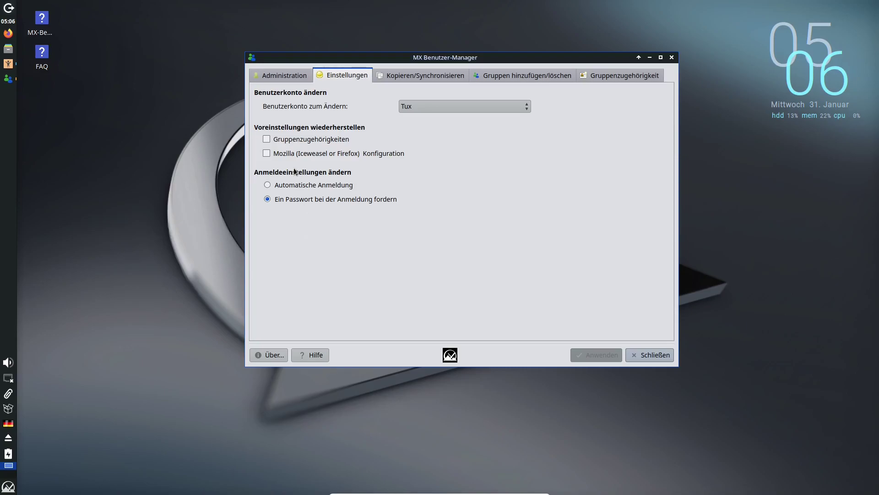
# Step: Enable automatic login for Tux and apply it
pyautogui.click(284, 185)
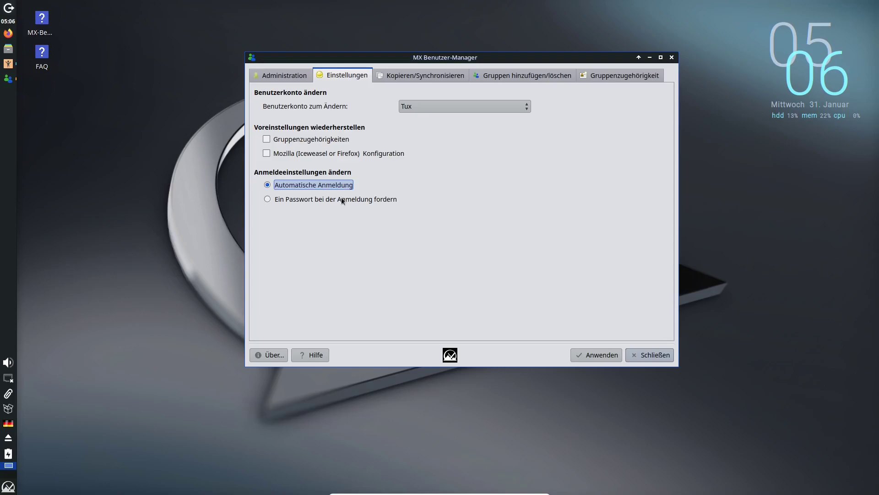
pyautogui.click(585, 356)
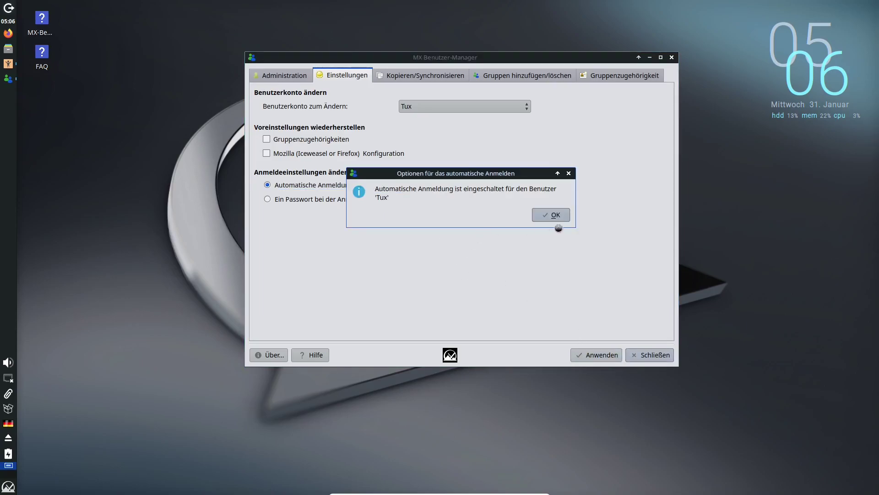
pyautogui.click(560, 216)
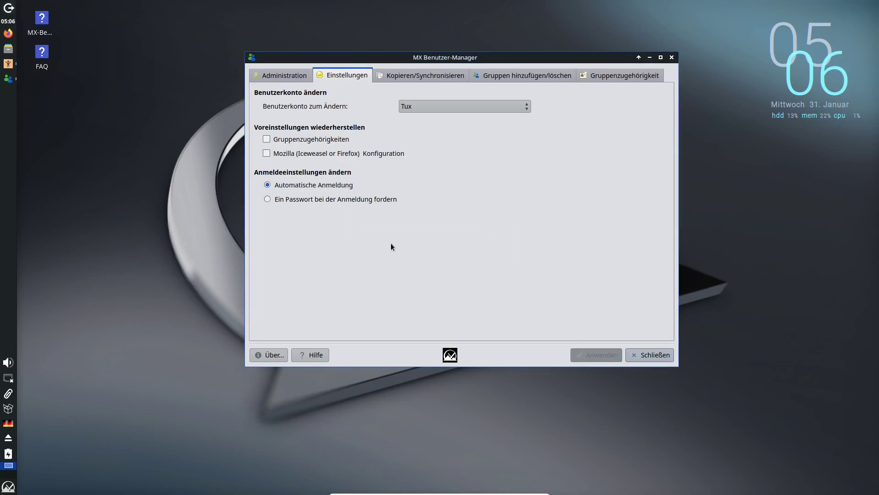
# Step: Switch Tux back to requiring a password at login and apply it
pyautogui.click(348, 198)
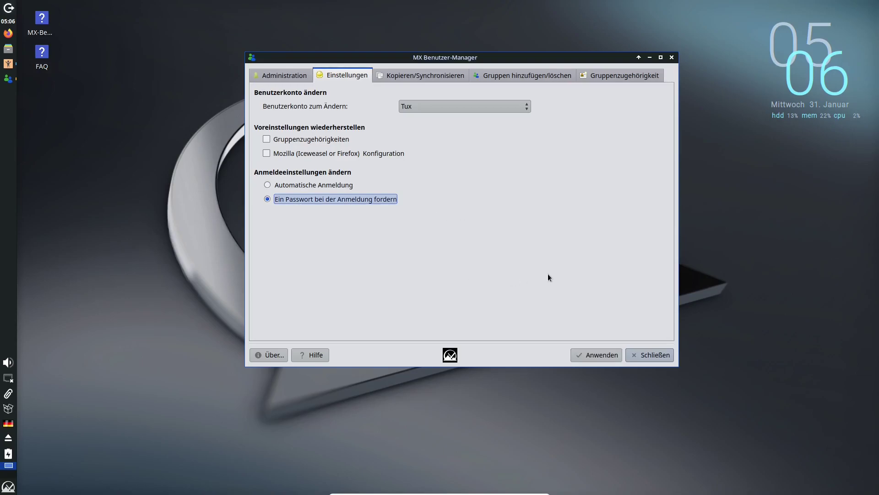
pyautogui.click(601, 355)
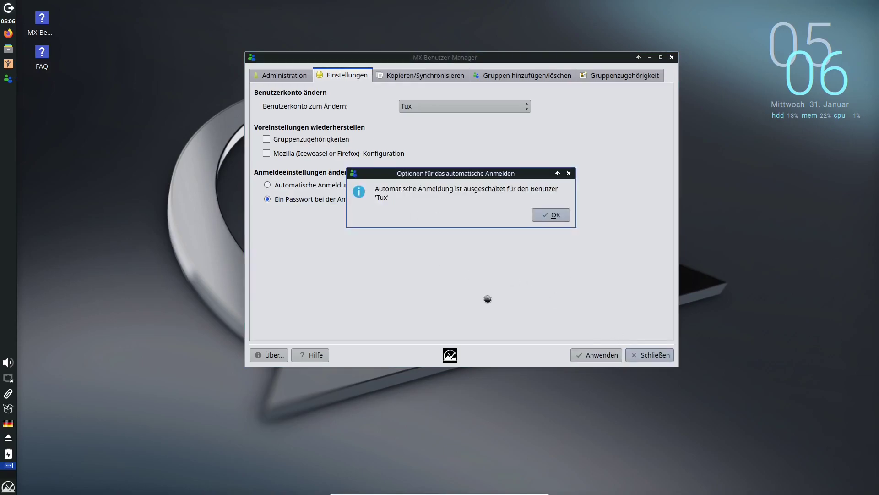
pyautogui.click(554, 216)
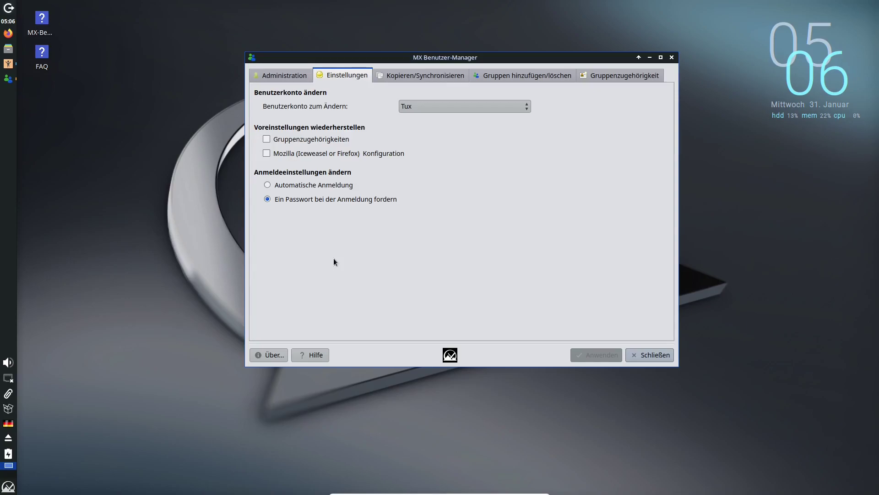
# Step: Select Tux as the source account on the Kopieren/Synchronisieren tab
pyautogui.click(427, 77)
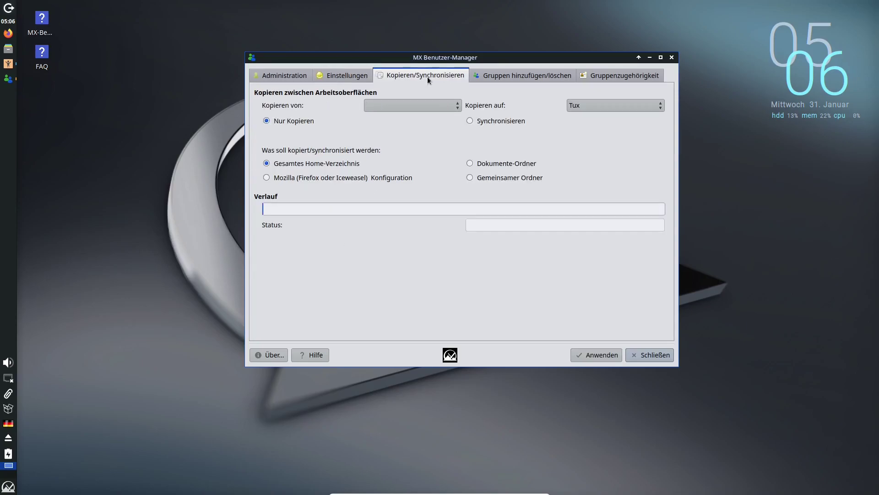
pyautogui.click(421, 100)
pyautogui.click(422, 101)
# Step: List Tux's group memberships on the Gruppenzugehörigkeit page and select the _ssh group
pyautogui.click(506, 75)
pyautogui.click(617, 76)
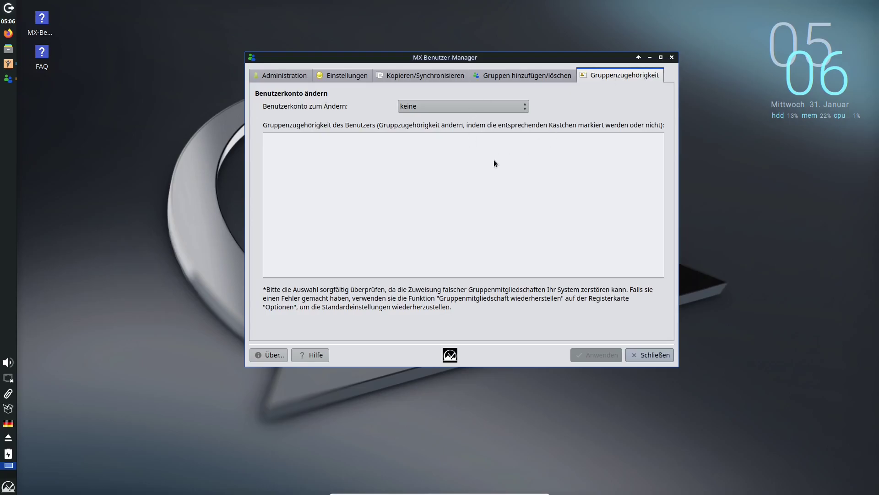
pyautogui.click(499, 107)
pyautogui.click(489, 118)
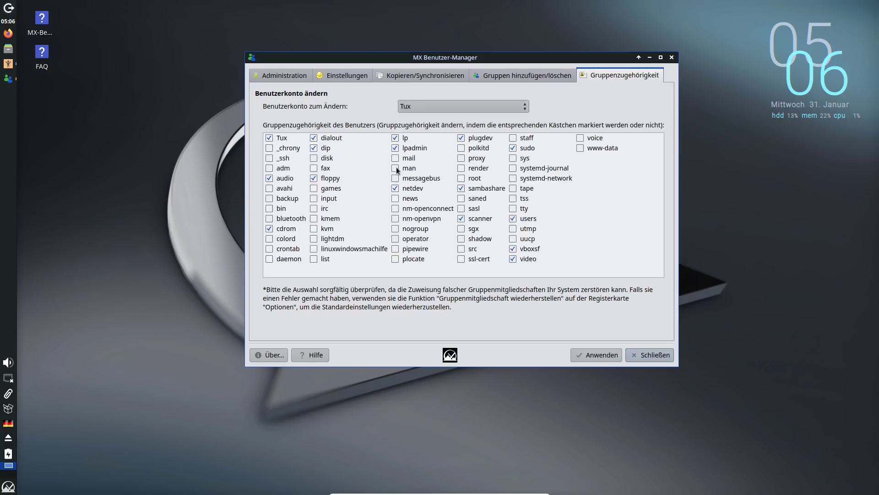
pyautogui.click(270, 158)
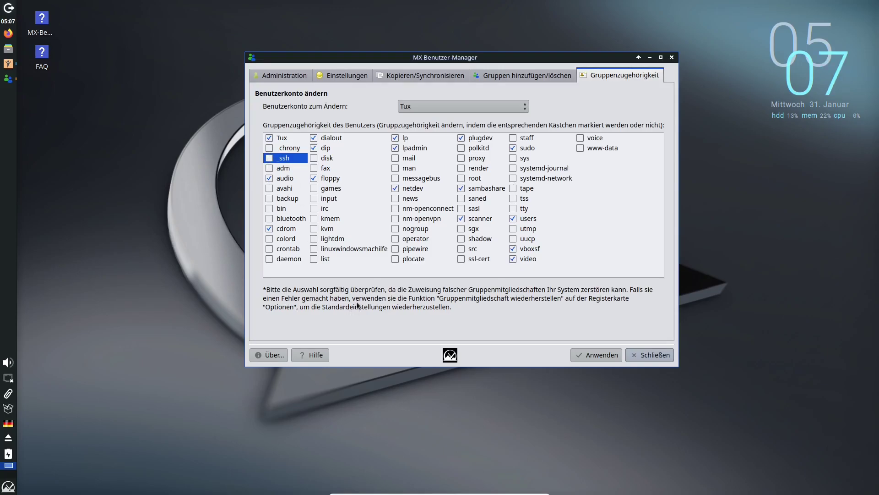
# Step: Close the user manager and choose Benutzer wechseln from the logout options
pyautogui.click(653, 357)
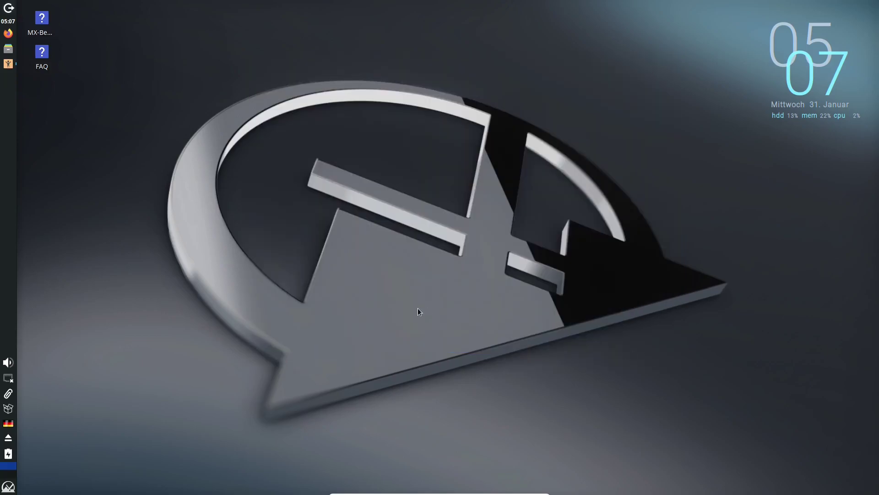
pyautogui.click(7, 487)
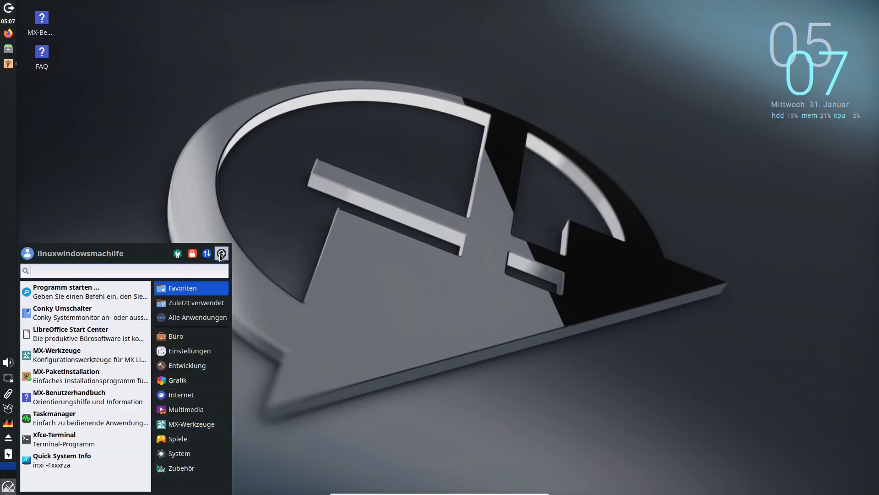
pyautogui.click(220, 254)
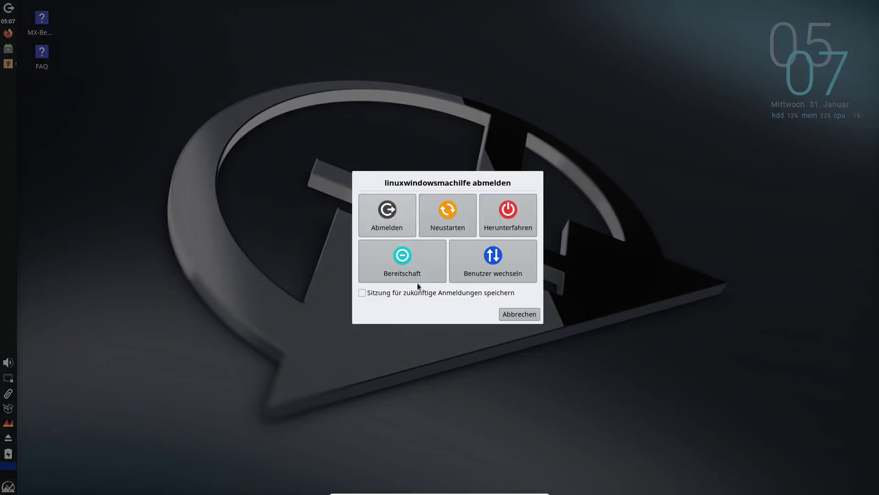
pyautogui.click(490, 260)
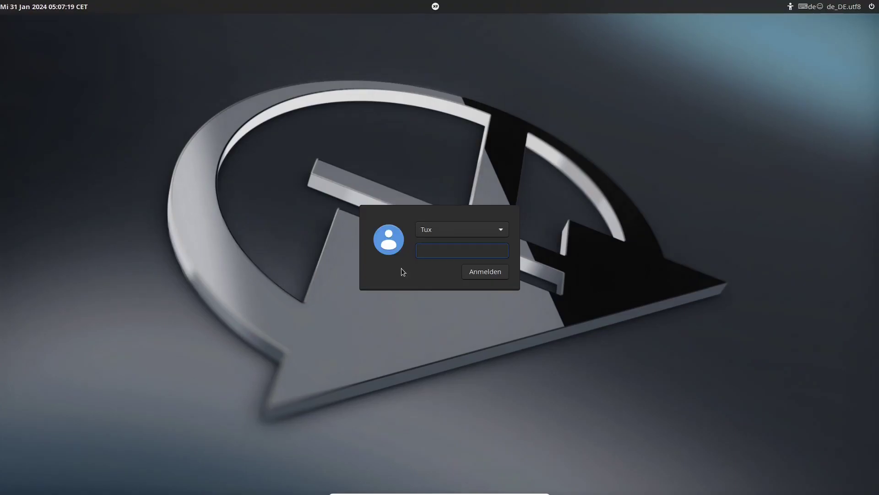
# Step: Log in as Tux at the LightDM screen with Tux's password
pyautogui.click(448, 229)
pyautogui.click(452, 232)
pyautogui.click(461, 249)
pyautogui.write('******')
pyautogui.press('Return')
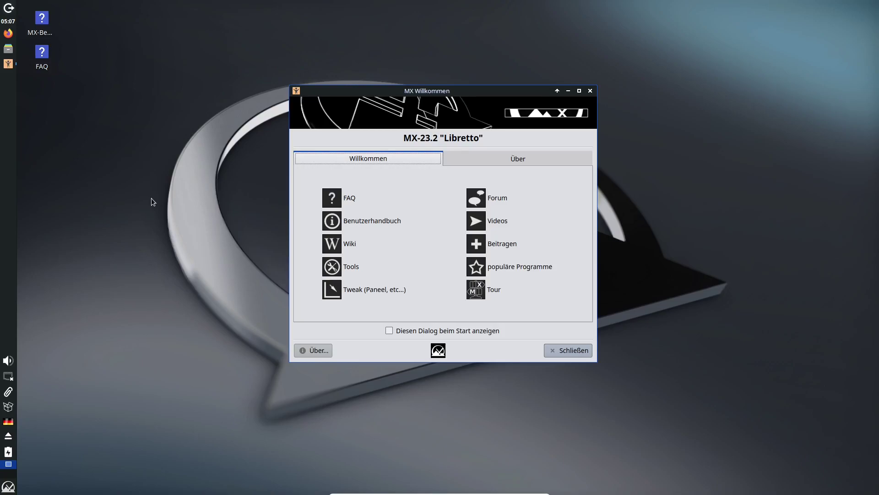
# Step: Close MX Willkommen and open Tux's Benutzerfoto details from the Whisker menu
pyautogui.click(572, 351)
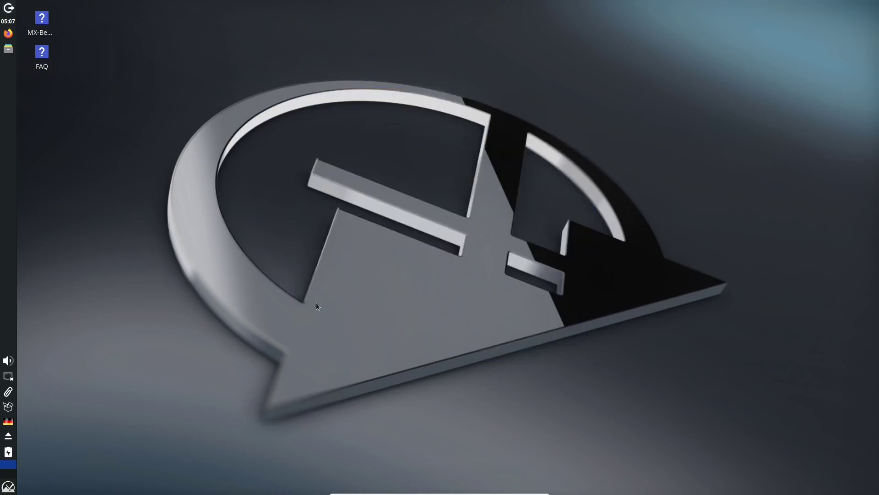
pyautogui.click(8, 486)
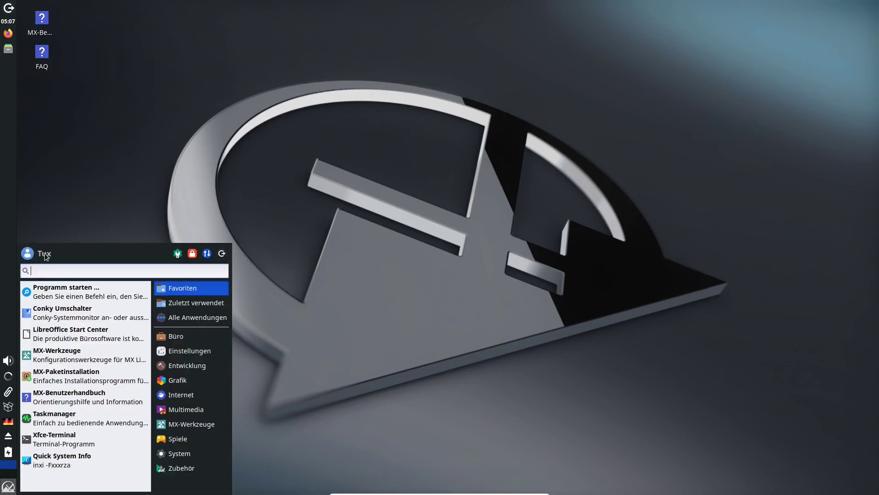
pyautogui.click(121, 215)
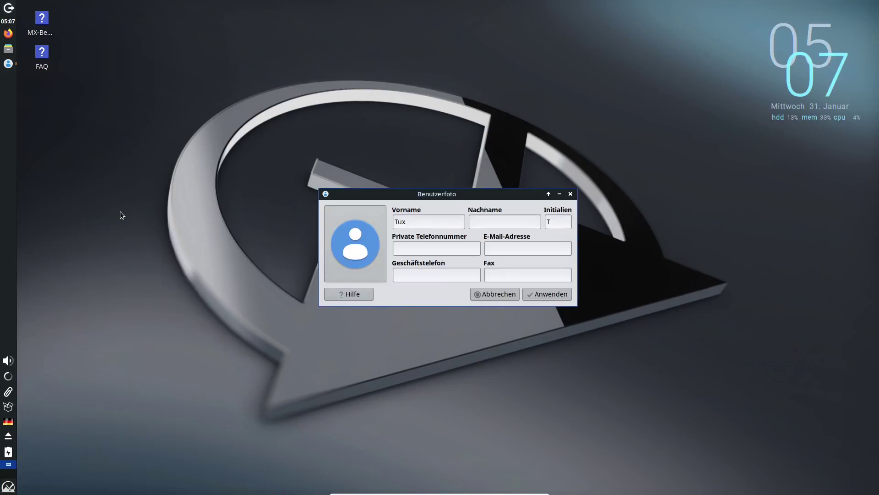
# Step: Dismiss the account picture options and cancel the Benutzerfoto dialog without changes
pyautogui.click(361, 259)
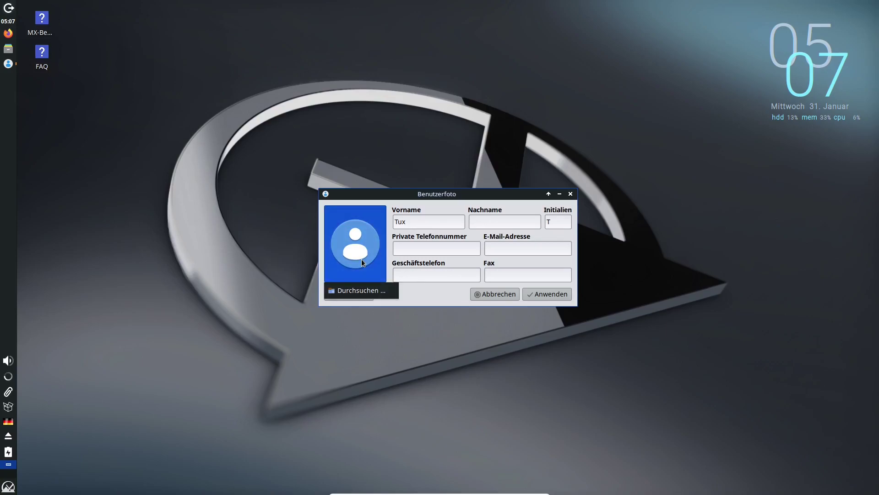
pyautogui.click(373, 255)
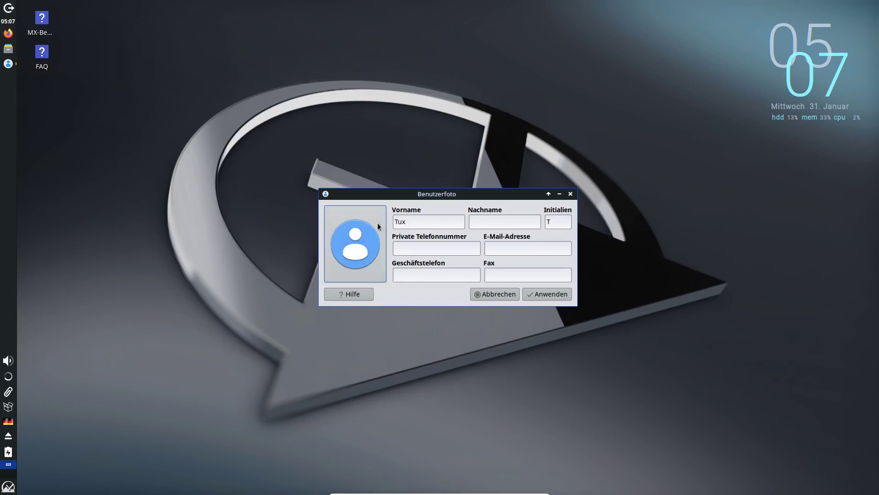
pyautogui.click(504, 295)
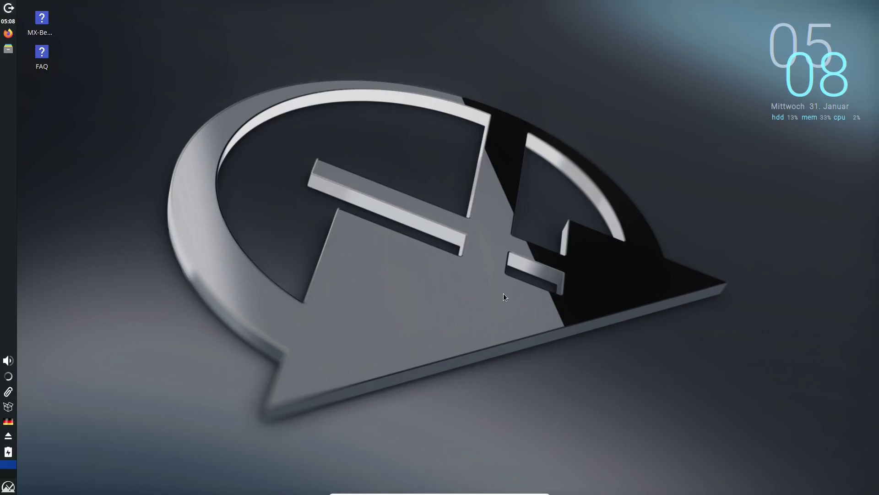
# Step: Log the Tux user out of the Xfce session with Abmelden
pyautogui.click(8, 487)
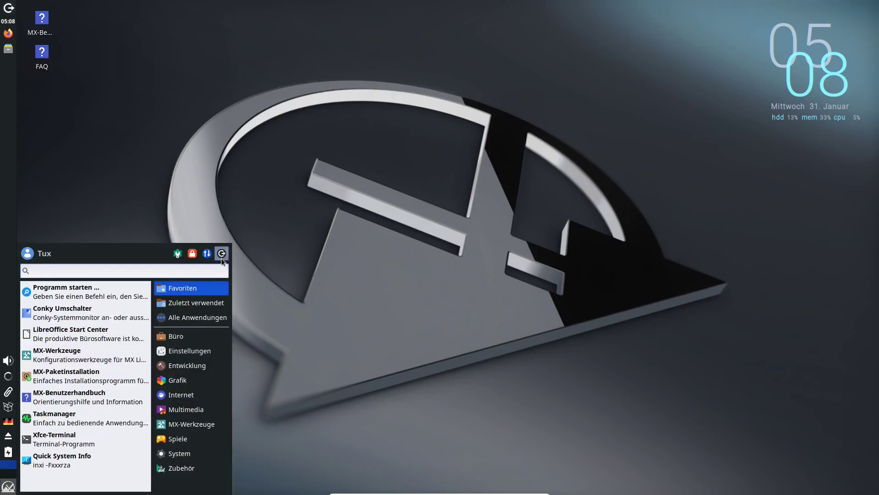
pyautogui.click(221, 257)
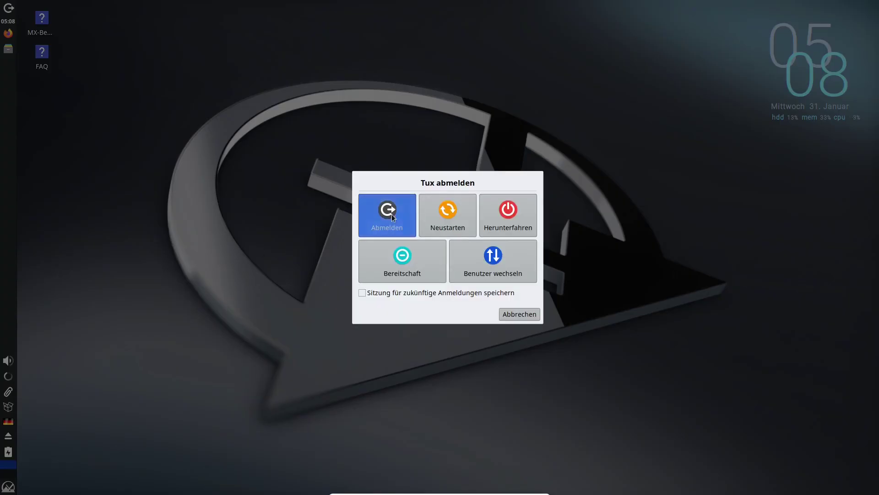
pyautogui.click(389, 214)
# Step: Pick the original administrator in the greeter and unlock the session with the account password
pyautogui.click(455, 234)
pyautogui.click(455, 234)
pyautogui.click(458, 232)
pyautogui.click(457, 241)
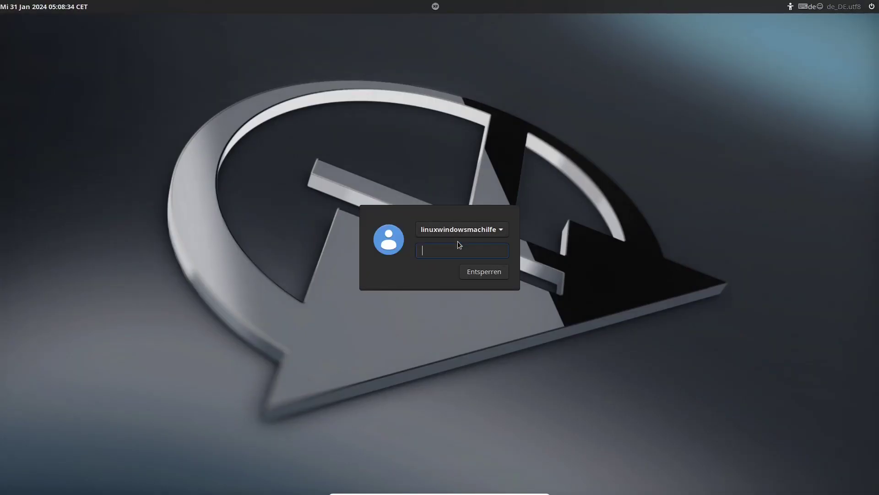
pyautogui.write('****')
pyautogui.press('Return')
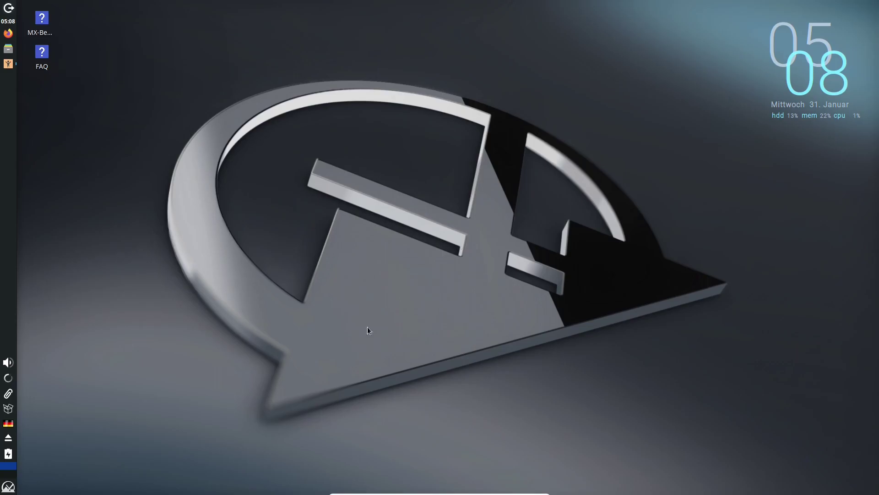
# Step: Launch Benutzer-Manager für MX from the MX-Werkzeuge category of the Whisker menu
pyautogui.click(11, 487)
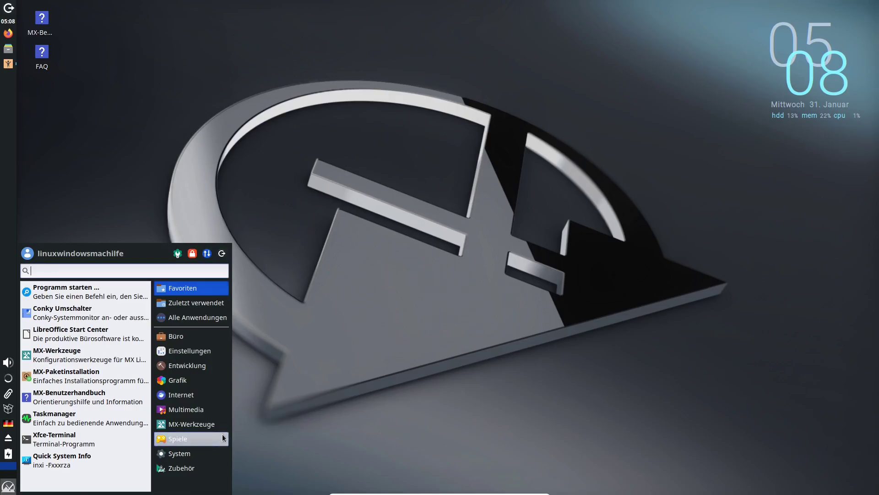
pyautogui.click(212, 423)
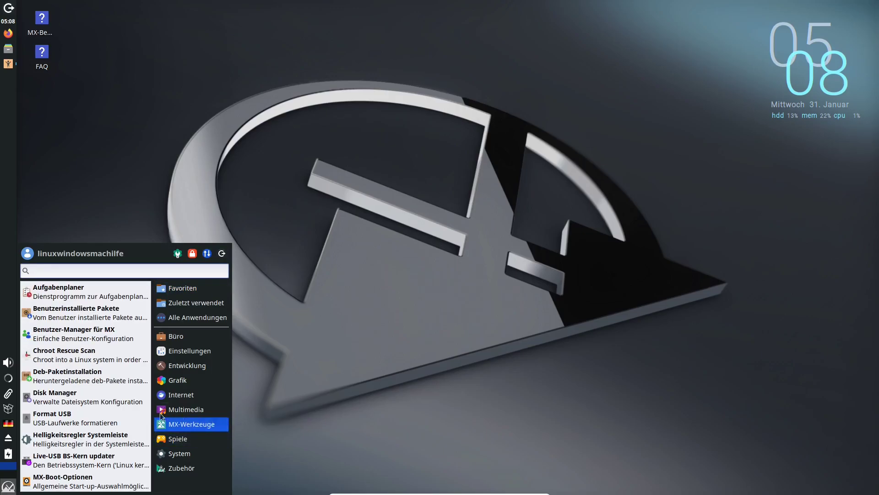
pyautogui.click(115, 334)
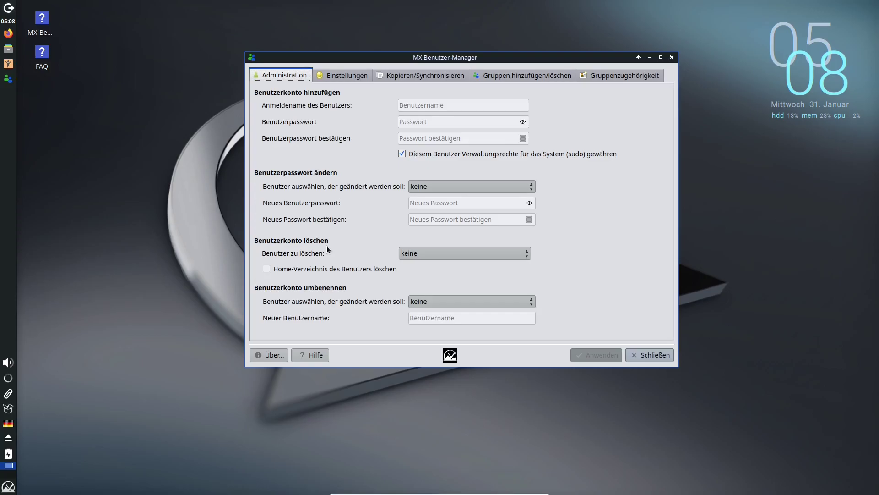
# Step: Select Tux for deletion with home-directory removal, then reset 'Benutzer zu löschen' to keine
pyautogui.click(415, 253)
pyautogui.click(417, 268)
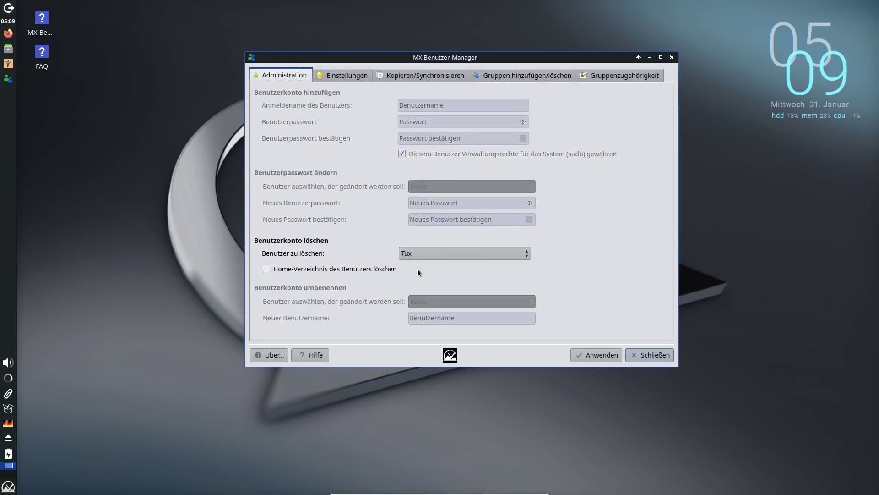
pyautogui.click(389, 268)
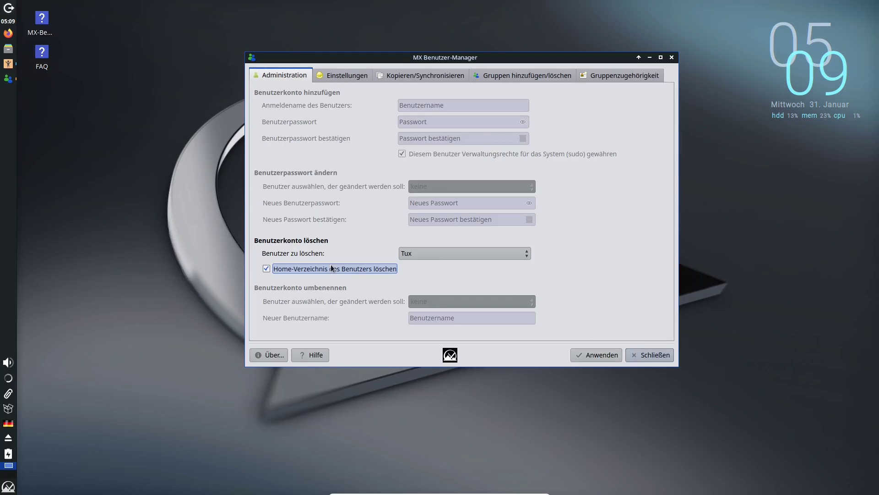
pyautogui.click(424, 250)
pyautogui.click(425, 241)
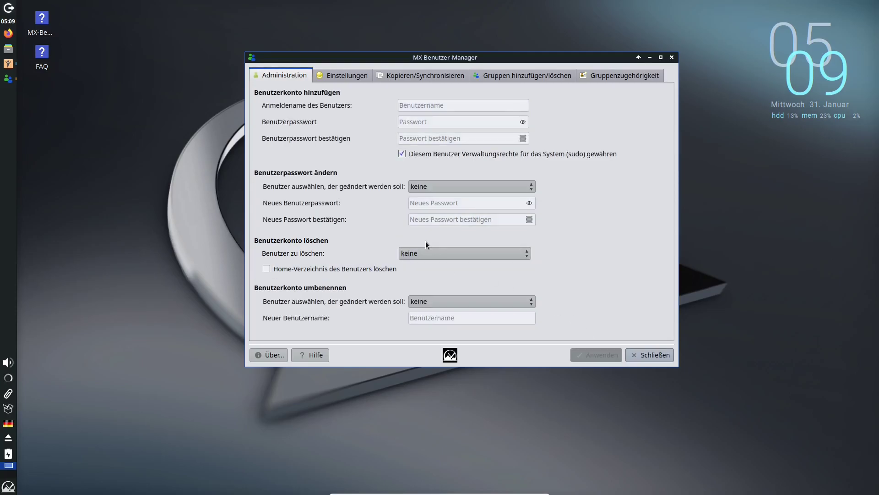
# Step: Try renaming Tux to 'linux', authenticate with the password, and dismiss the failure message
pyautogui.click(430, 306)
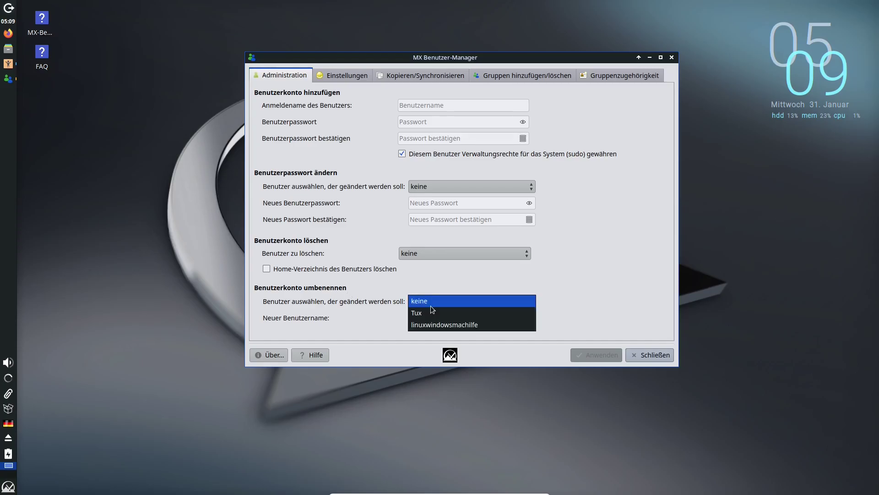
pyautogui.click(439, 313)
pyautogui.click(439, 314)
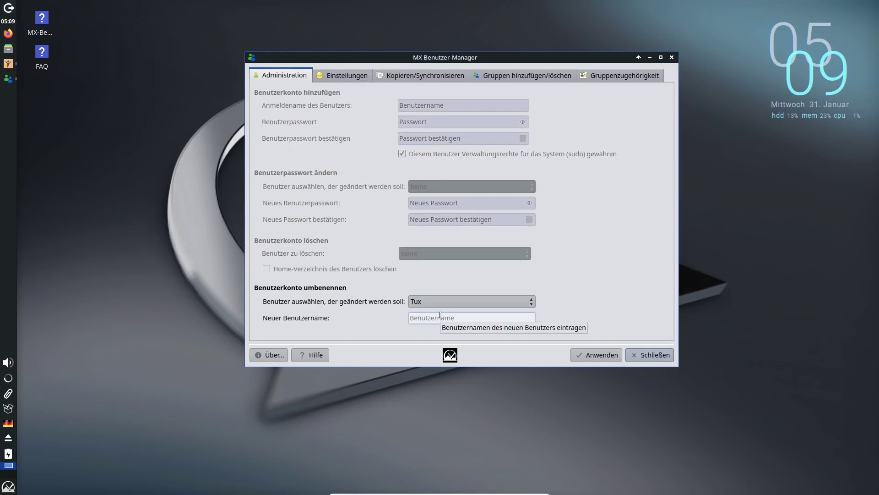
pyautogui.write('linux')
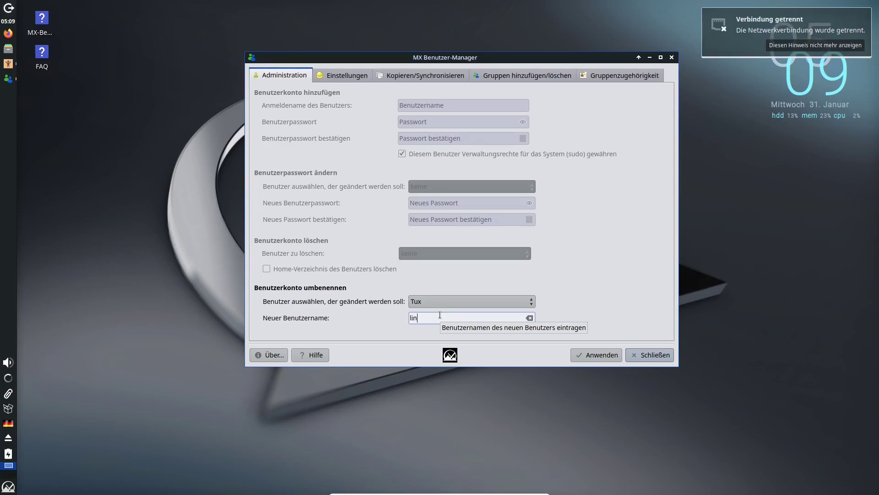
pyautogui.click(597, 355)
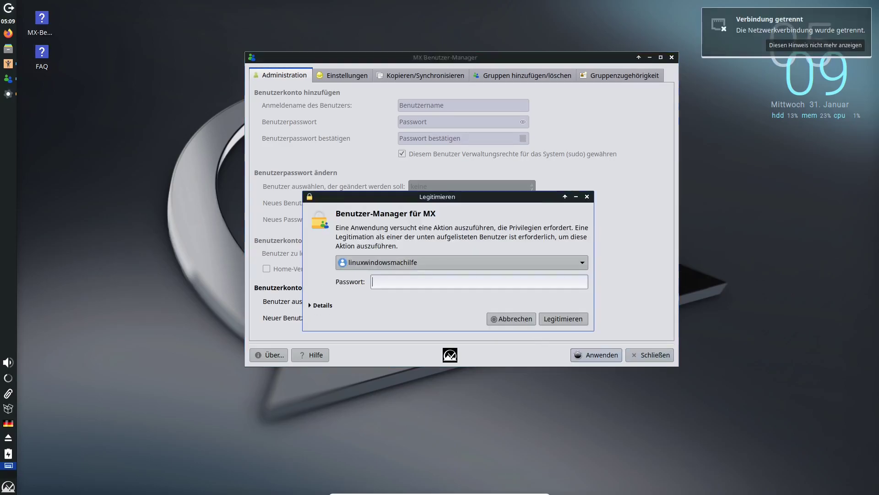
pyautogui.write('••••••')
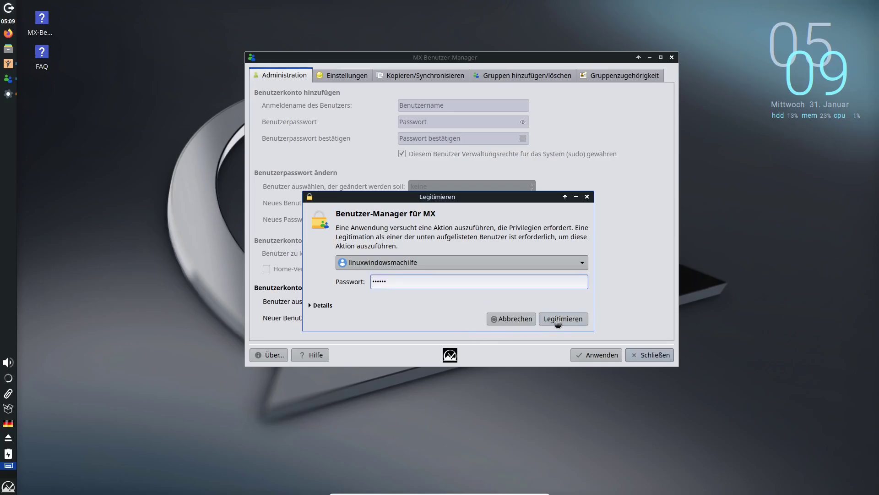
pyautogui.click(547, 320)
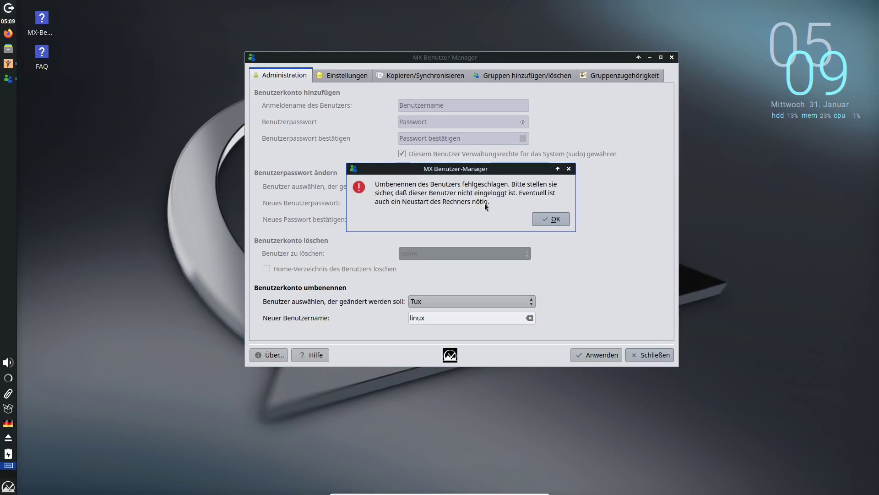
pyautogui.click(554, 218)
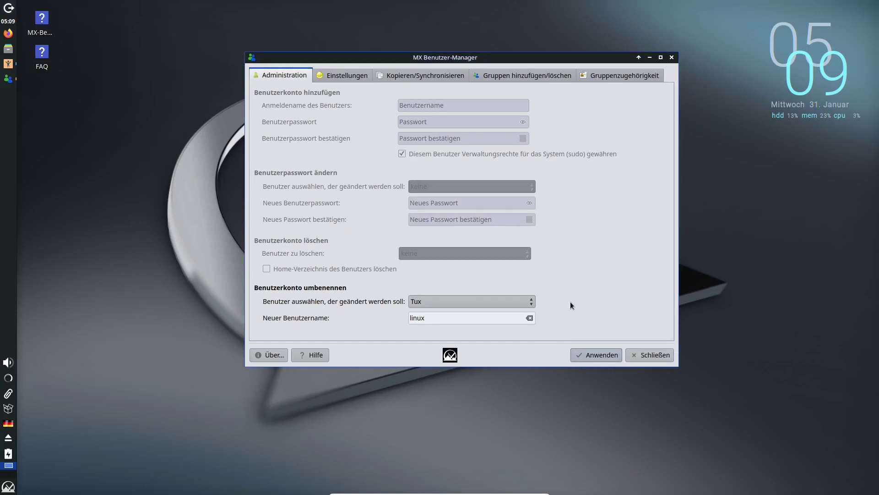
# Step: Clear 'linux' from the new username field
pyautogui.click(502, 318)
pyautogui.hotkey('ctrl', 'a')
pyautogui.press('BackSpace')
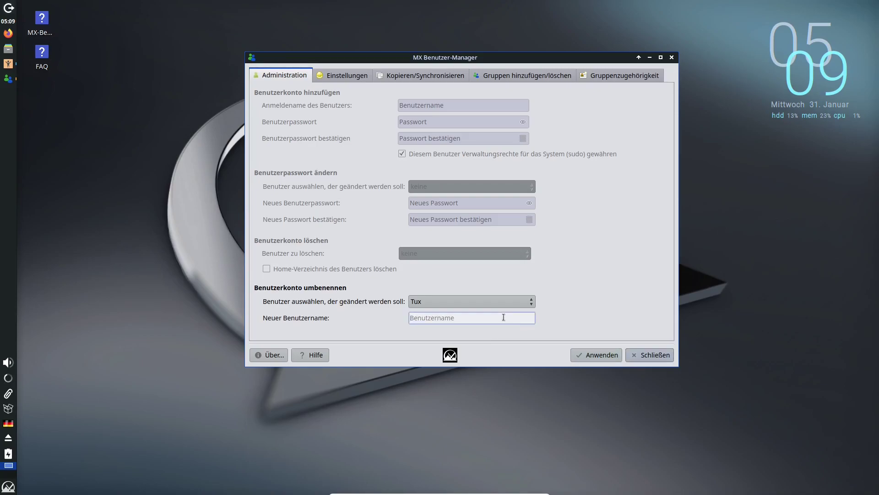
# Step: Close and relaunch Benutzer-Manager für MX from the MX-Werkzeuge menu category
pyautogui.click(651, 355)
pyautogui.click(8, 487)
pyautogui.click(201, 424)
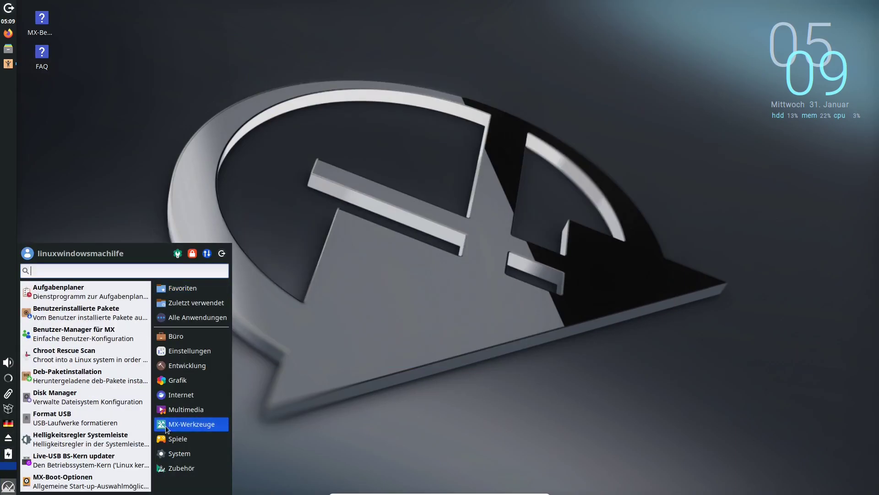
pyautogui.click(69, 335)
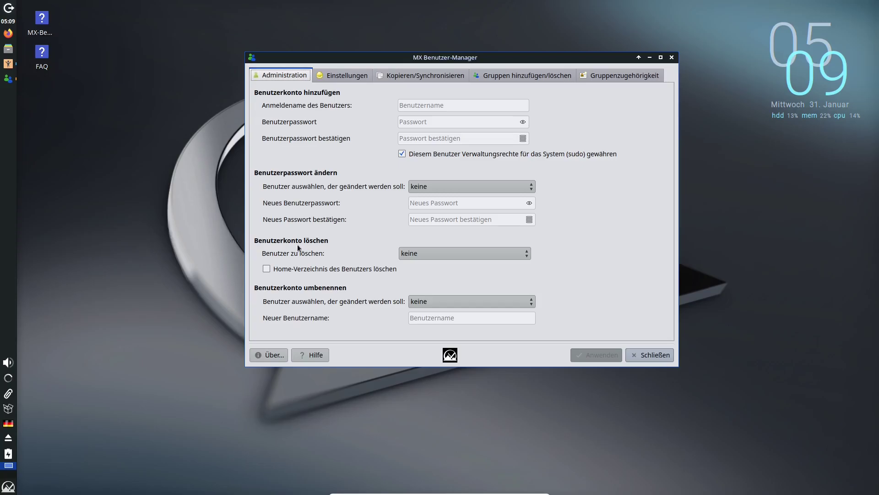
# Step: Delete the user Tux including its home directory, confirming and authenticating with the password
pyautogui.click(346, 269)
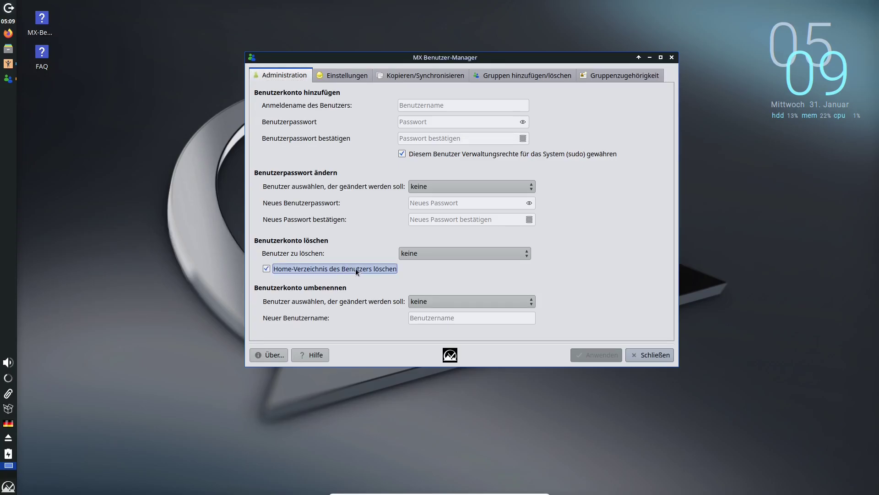
pyautogui.click(442, 252)
pyautogui.click(443, 265)
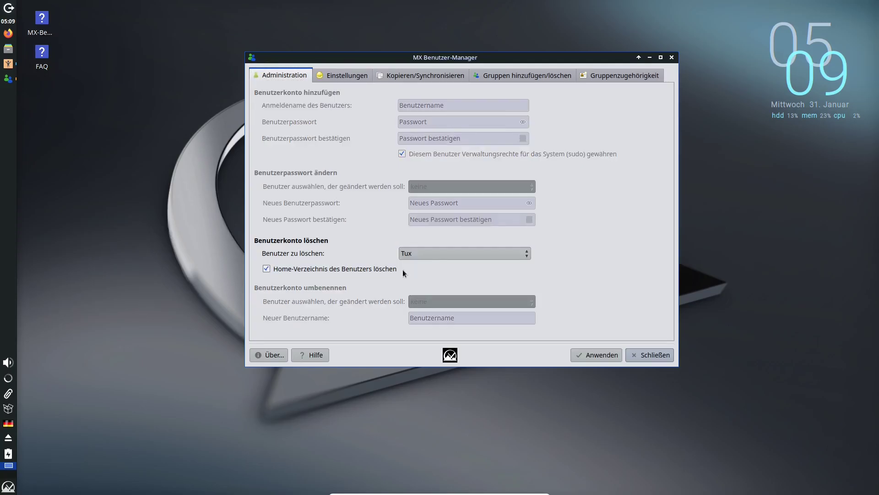
pyautogui.click(594, 354)
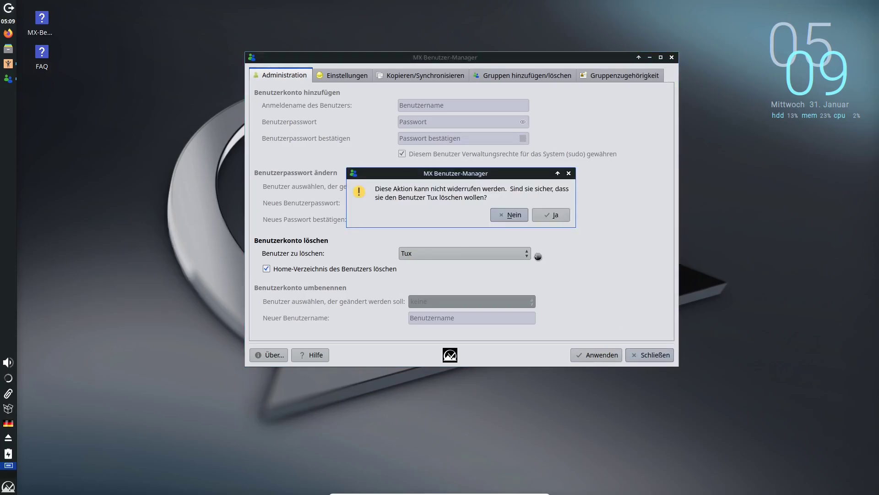
pyautogui.click(545, 215)
pyautogui.write('••••••')
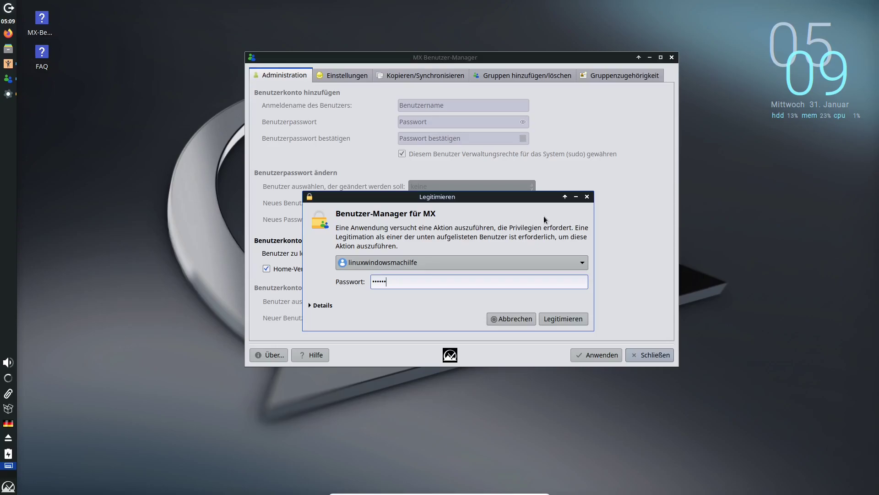
pyautogui.press('Return')
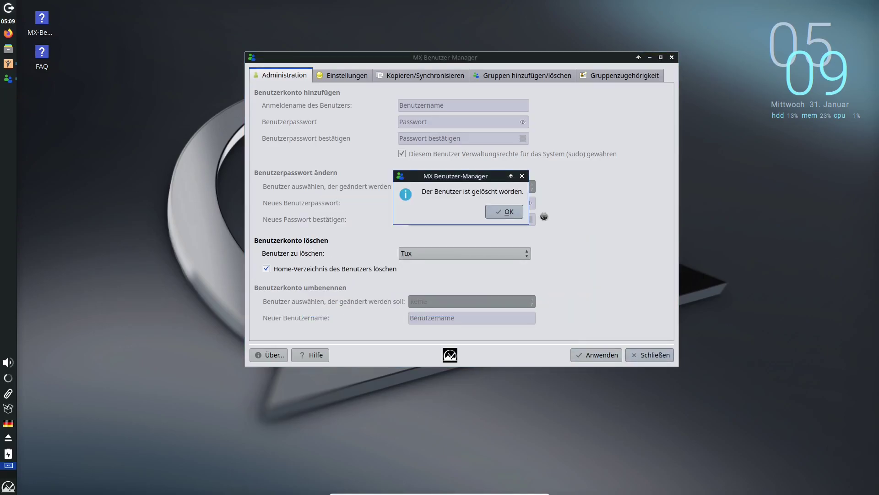
# Step: Dismiss the 'user deleted' notice and close MX Benutzer-Manager
pyautogui.click(508, 217)
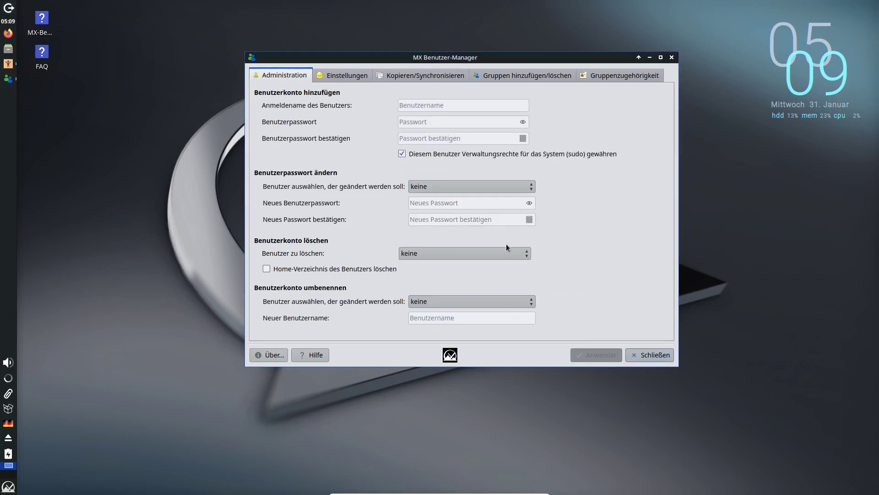
pyautogui.click(496, 252)
pyautogui.click(483, 265)
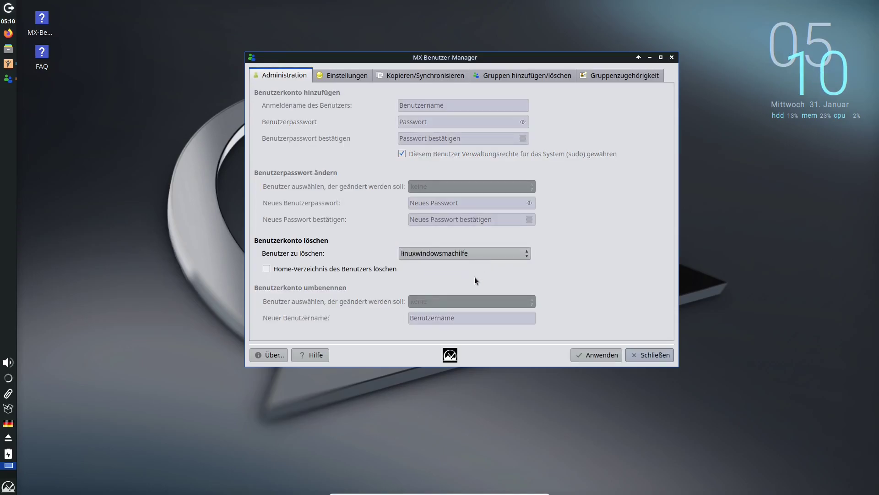
pyautogui.click(664, 356)
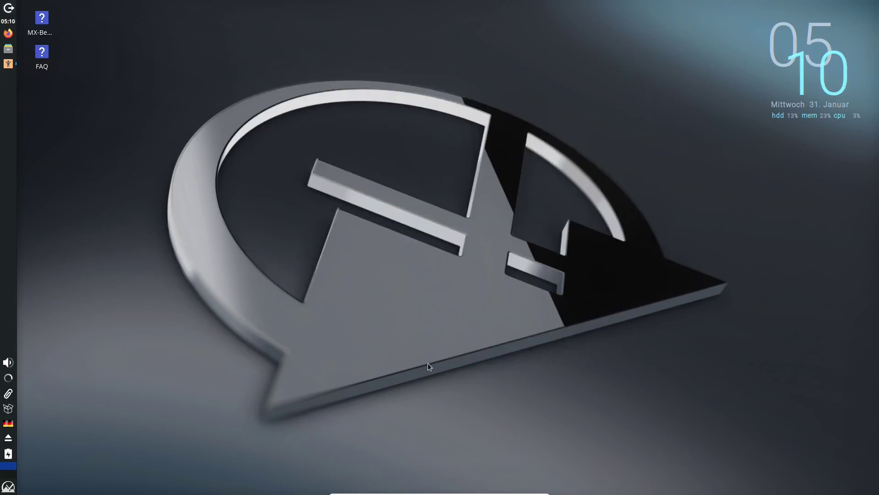